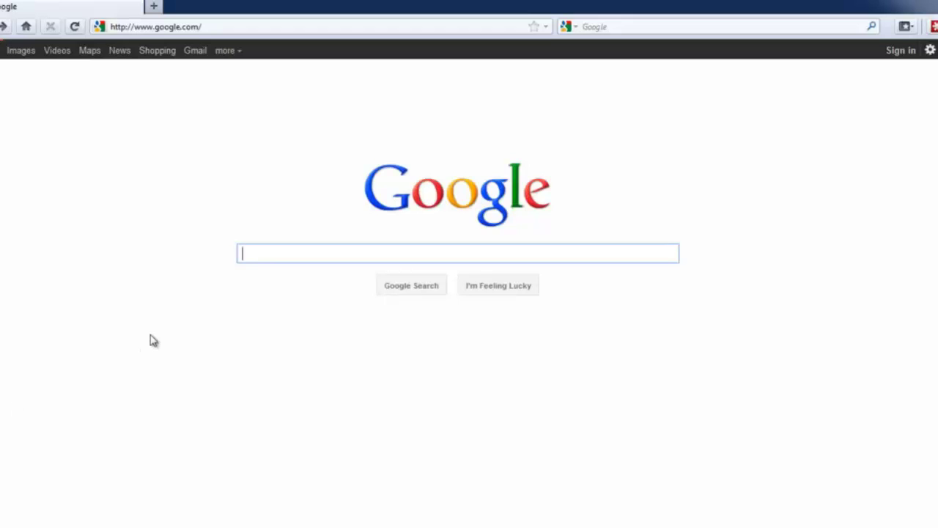
Step: Go to the ParetoLogic Data Recovery download site in Firefox and scroll through its screenshots
click(187, 27)
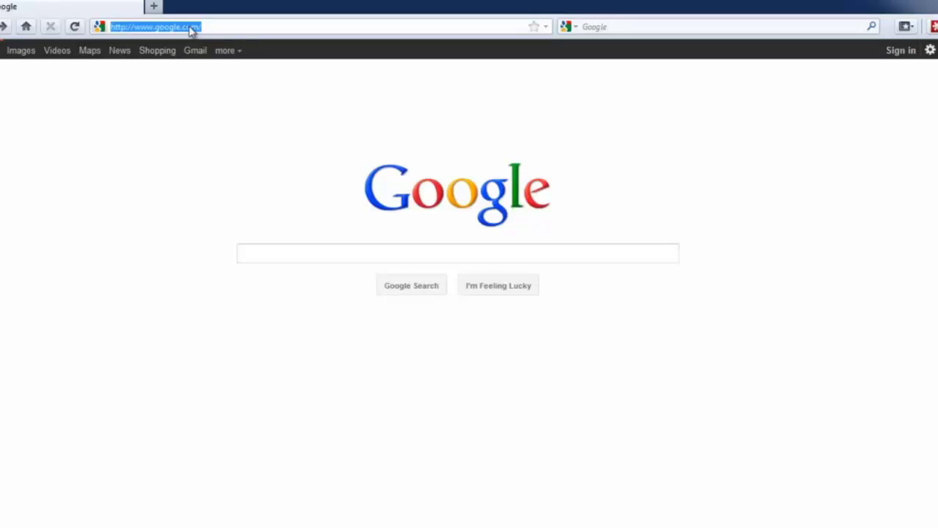
text(www.)
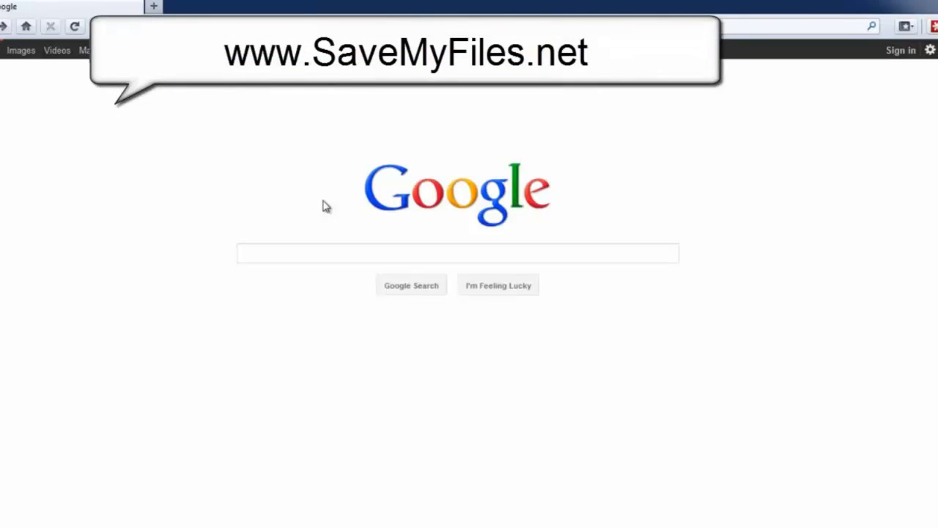
key(Return)
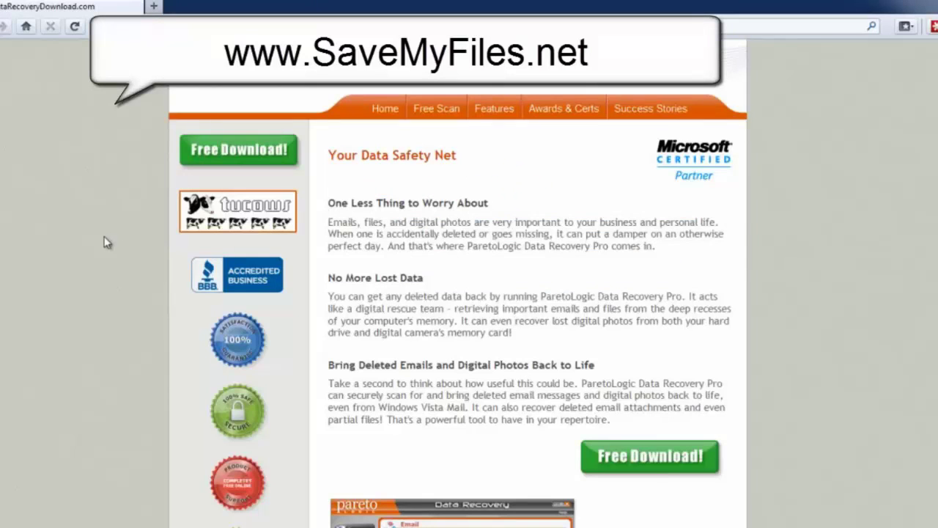
scroll(47, 261, down, 2)
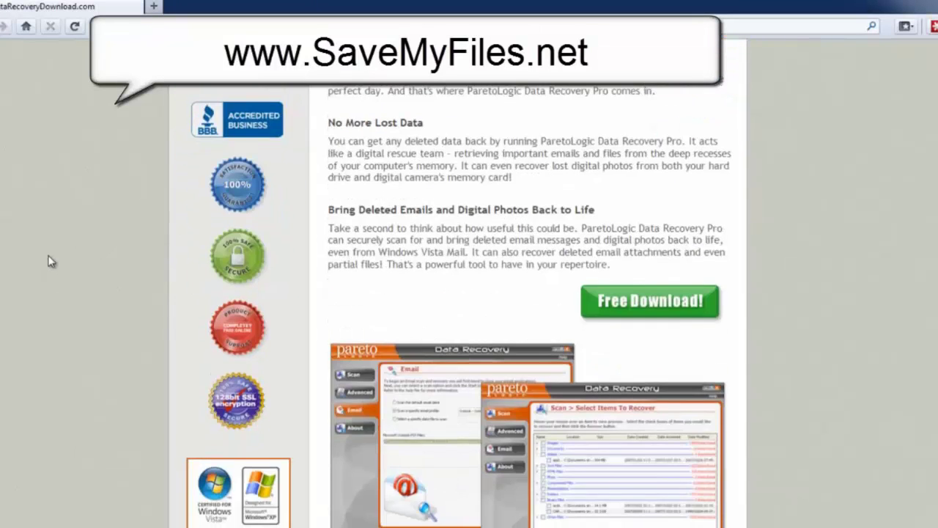
scroll(398, 320, down, 1)
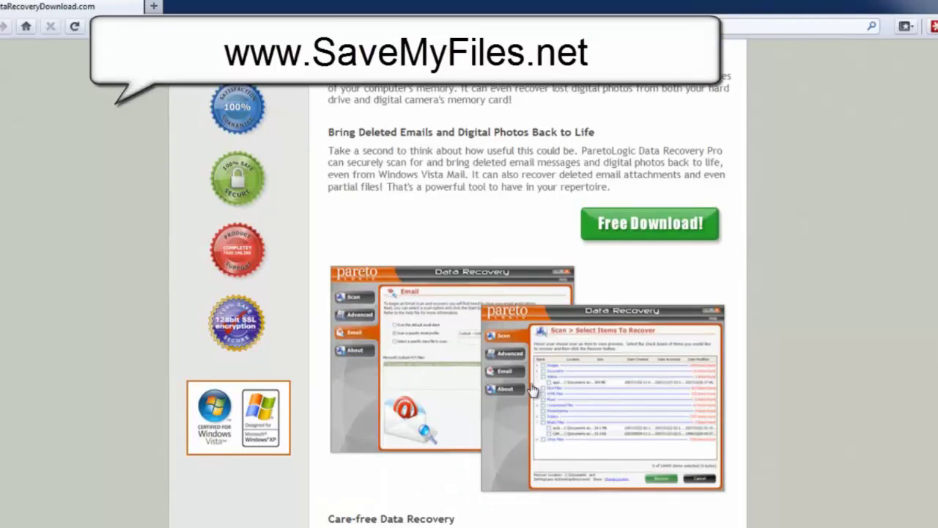
scroll(421, 217, down, 1)
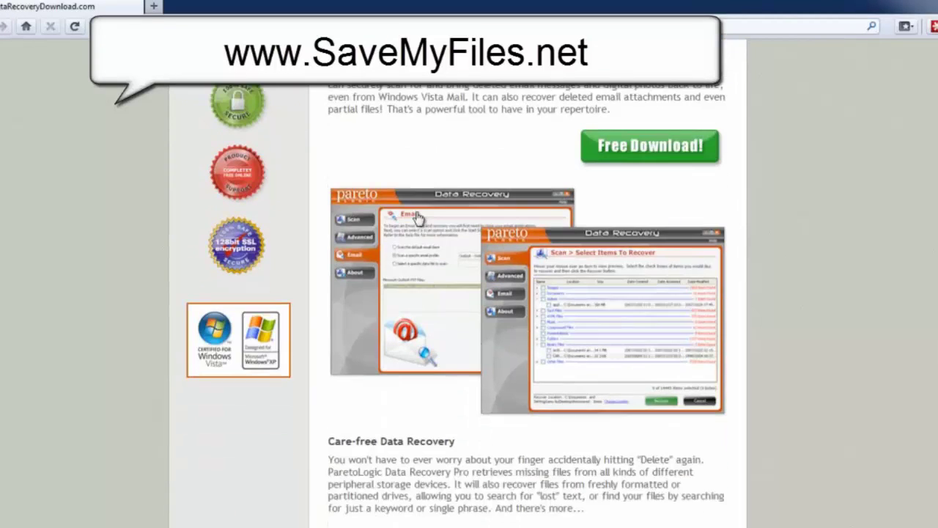
scroll(428, 235, up, 1)
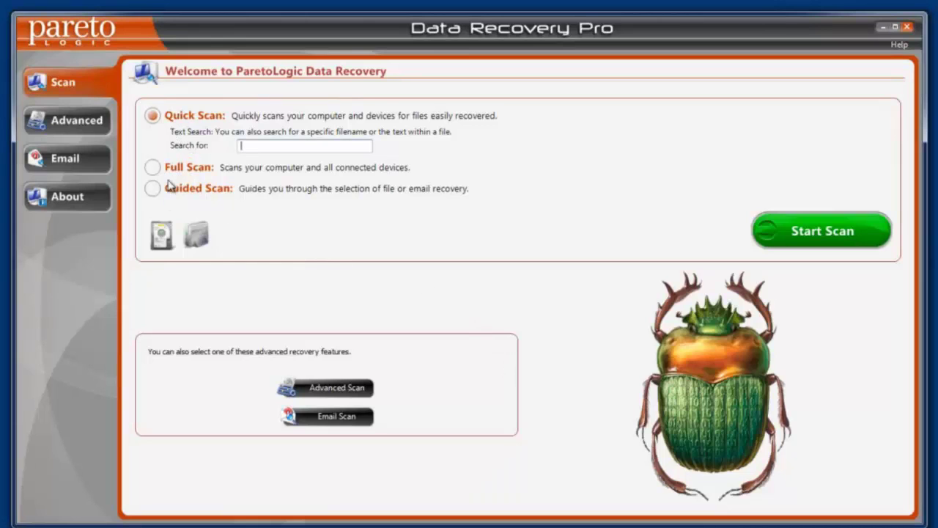
Step: Show Advanced scan options with a wider Volume Name column, highlighting My Book (K:) and L (L:)
click(67, 123)
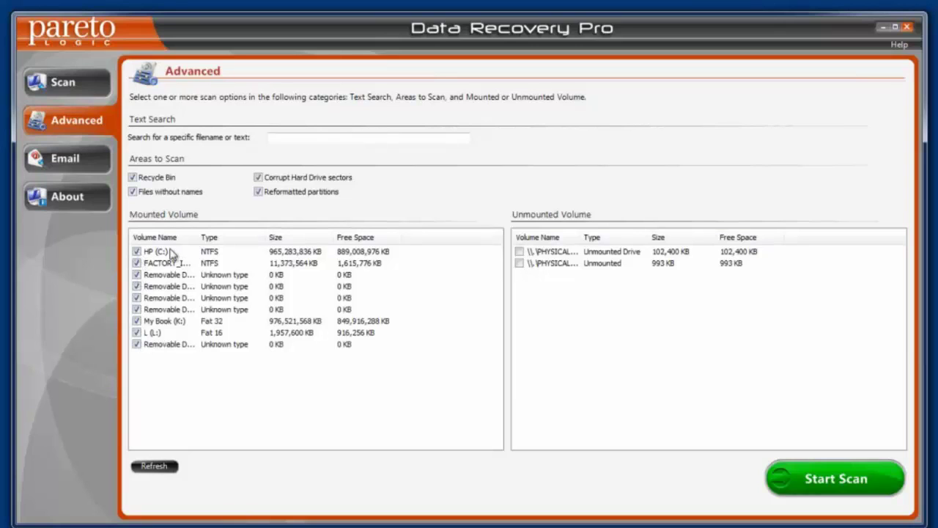
drag(196, 238, 255, 238)
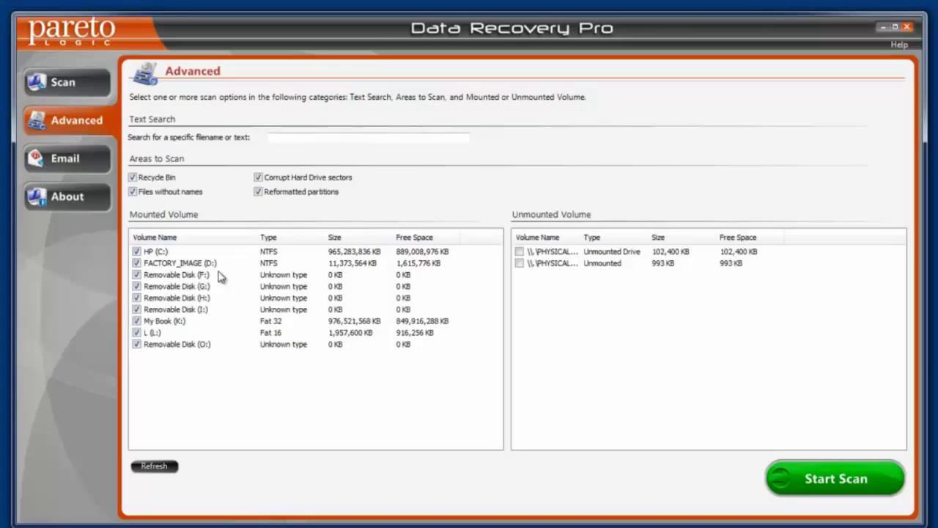
click(161, 322)
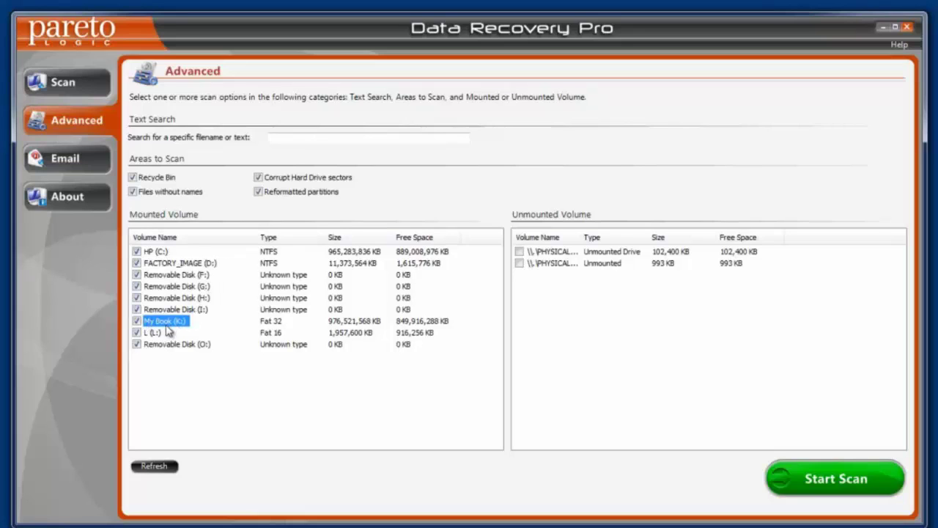
click(151, 332)
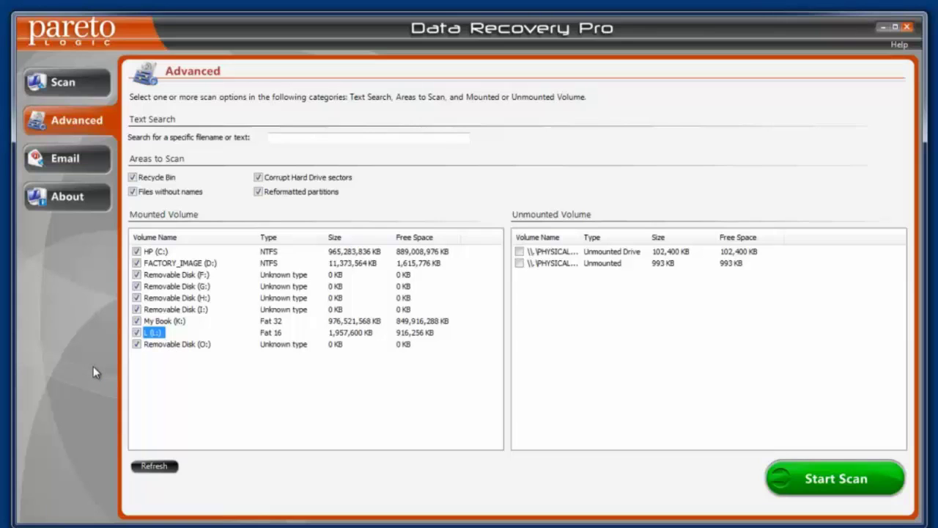
Step: Clear the drive row selection and go back to the welcome page's scan types
click(158, 381)
Step: On the welcome page, switch the scan type from Quick to Full, then to Guided Scan
click(64, 86)
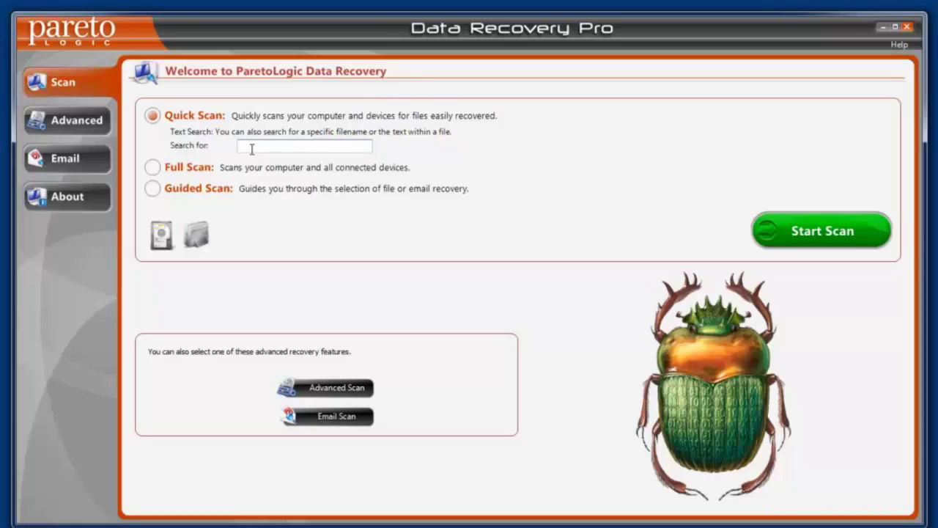
click(152, 168)
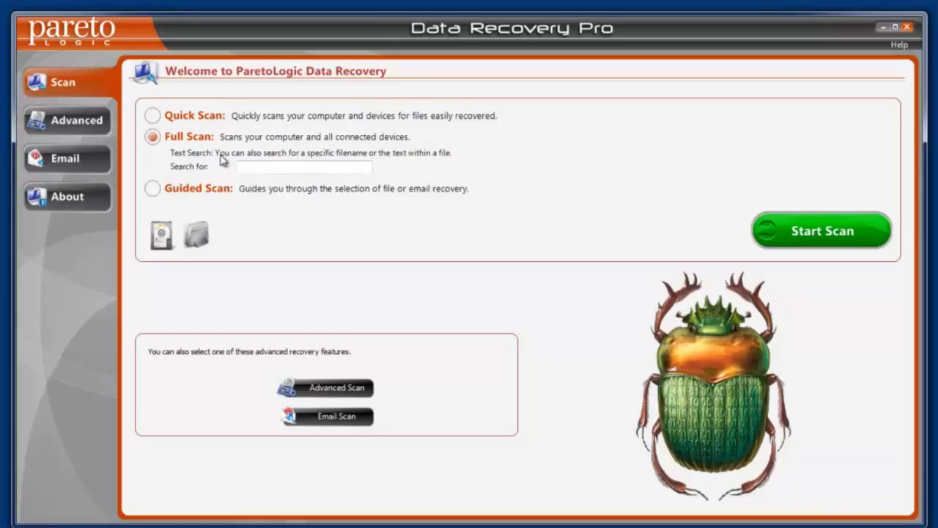
click(152, 190)
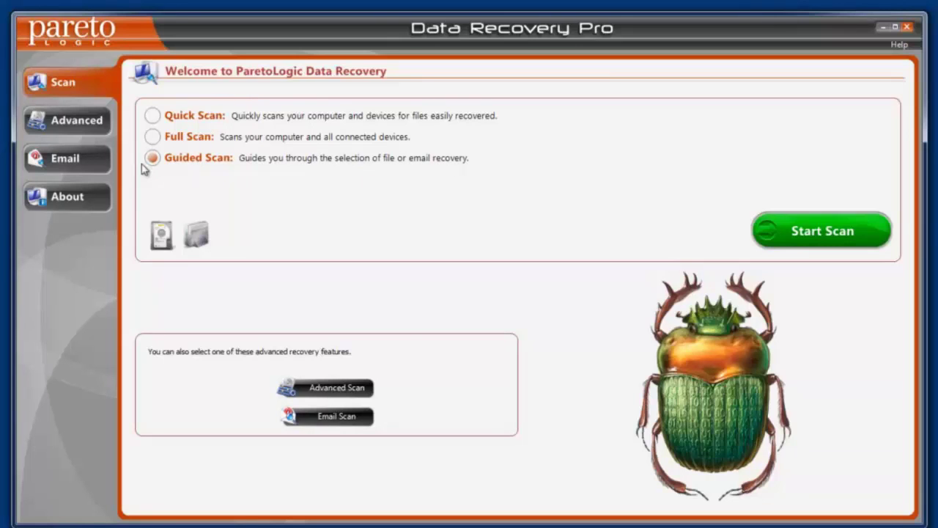
Step: In Advanced options, uncheck O:, L:, K:, the removable disks and D:, leaving only HP (C:)
click(81, 124)
click(136, 344)
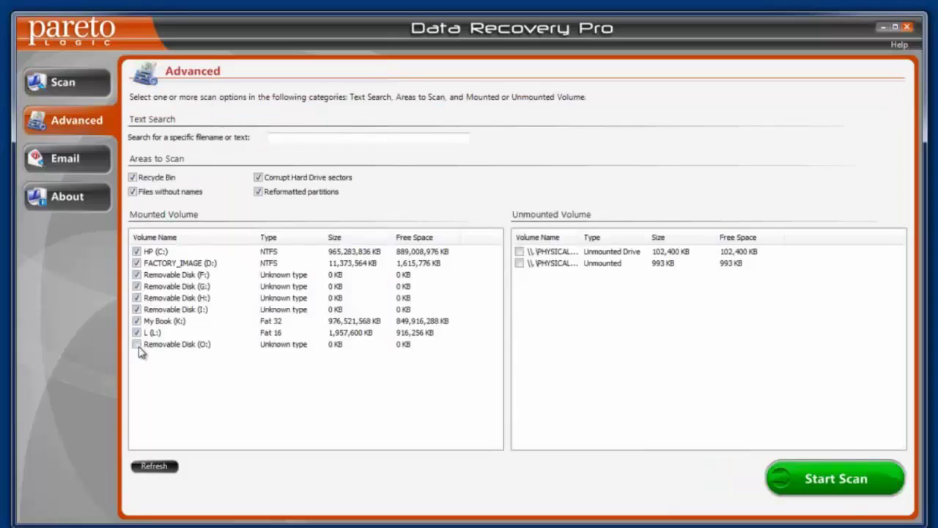
click(137, 320)
click(136, 297)
click(136, 274)
Step: Start scanning HP (C:), then expand and collapse the found Images list
click(844, 480)
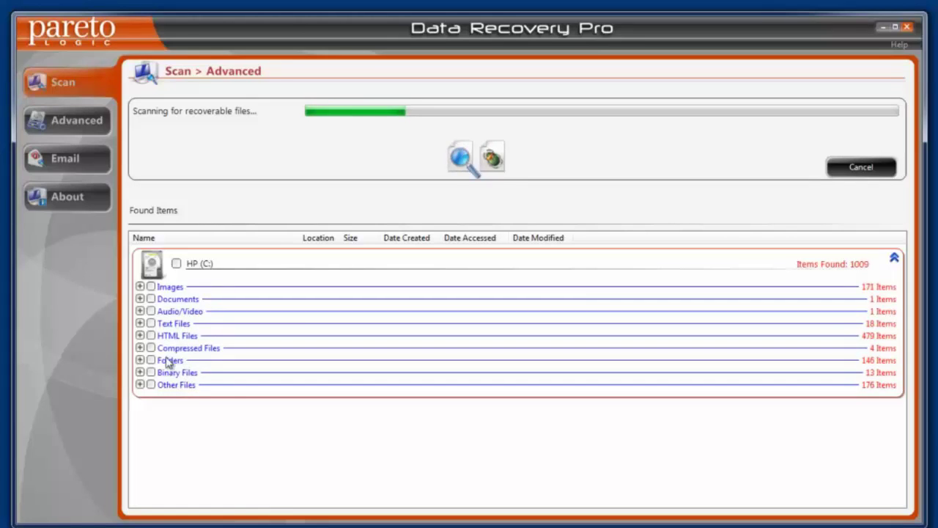
click(140, 287)
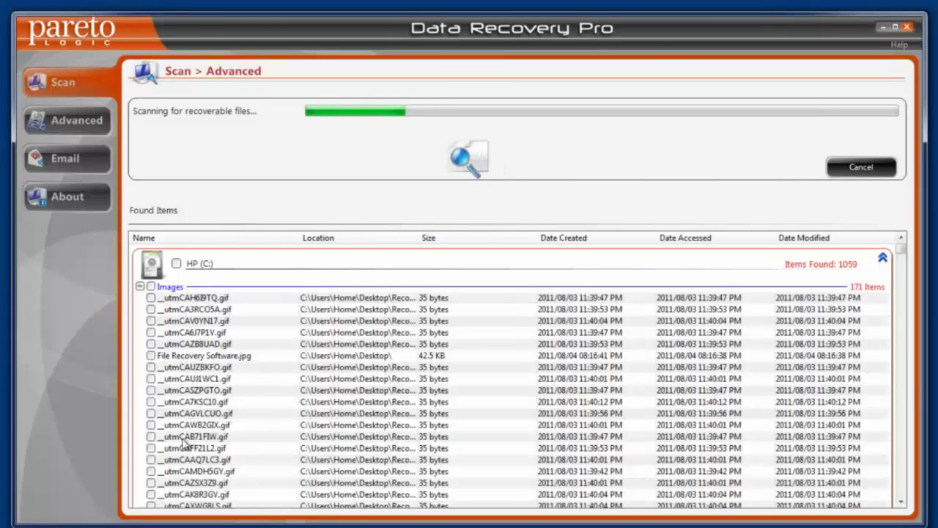
click(140, 287)
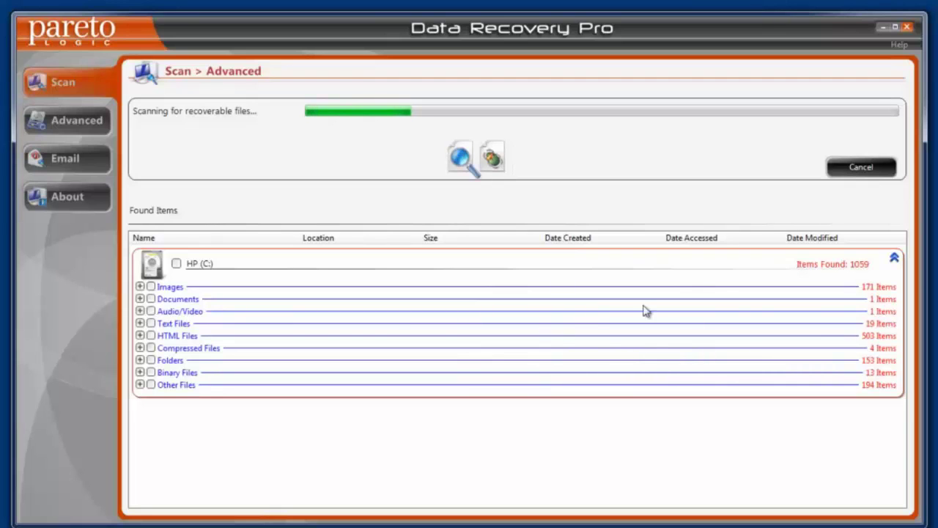
Step: Stop the scan and dismiss the no-items-selected warning from an empty recovery attempt
click(859, 172)
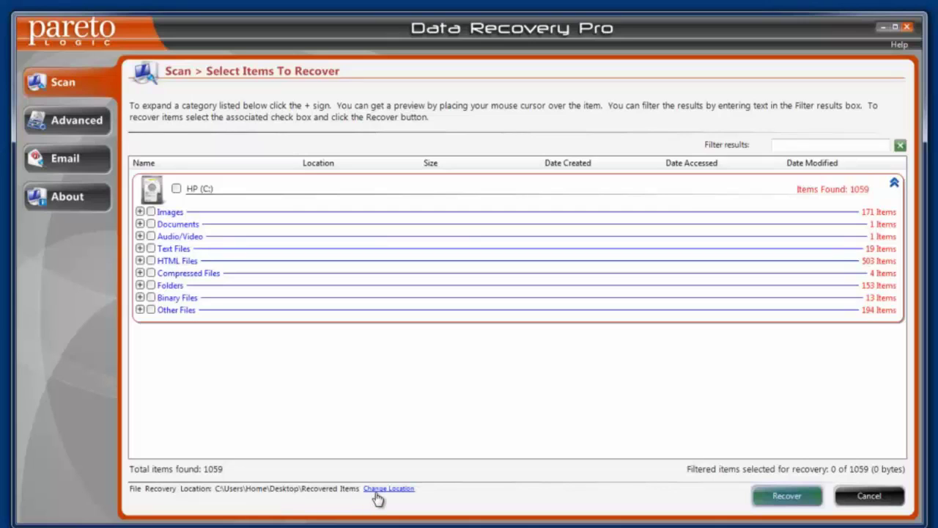
click(785, 499)
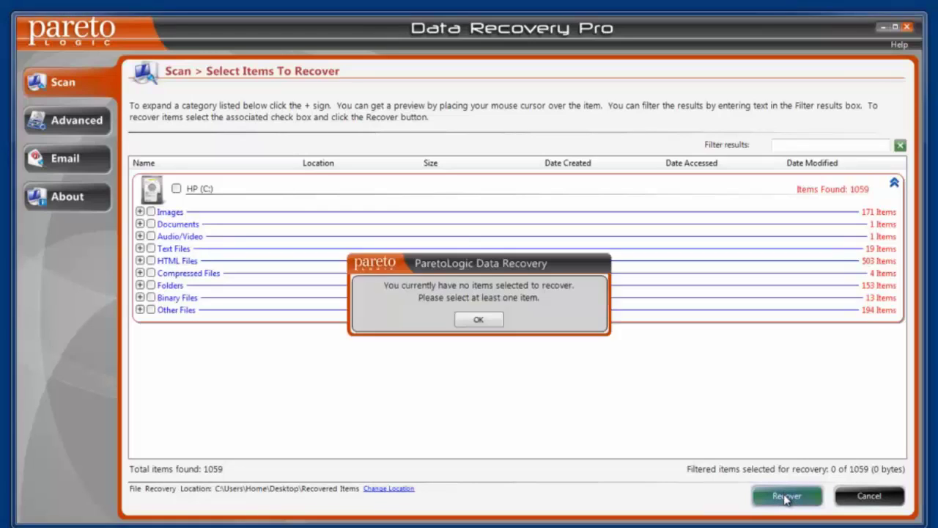
click(487, 320)
Step: Select only the Images category under HP (C:) for recovery
click(177, 189)
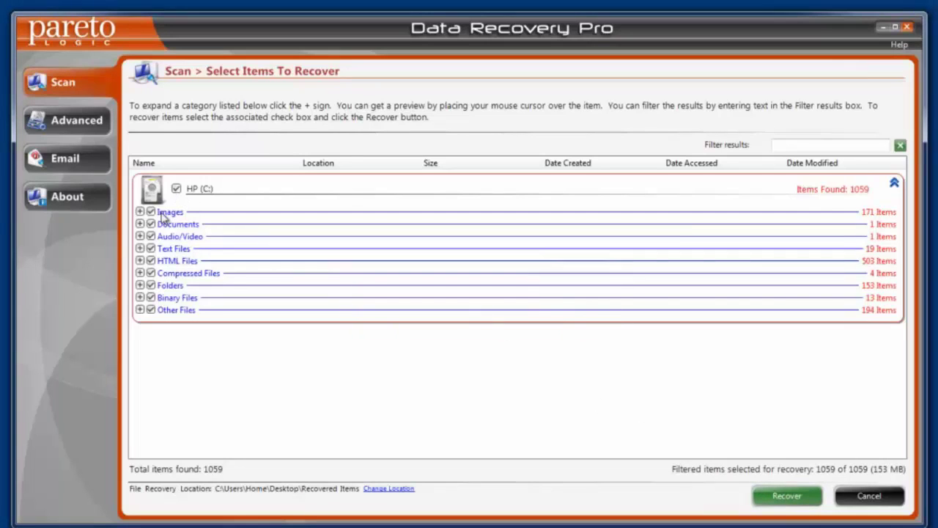
click(178, 189)
click(151, 212)
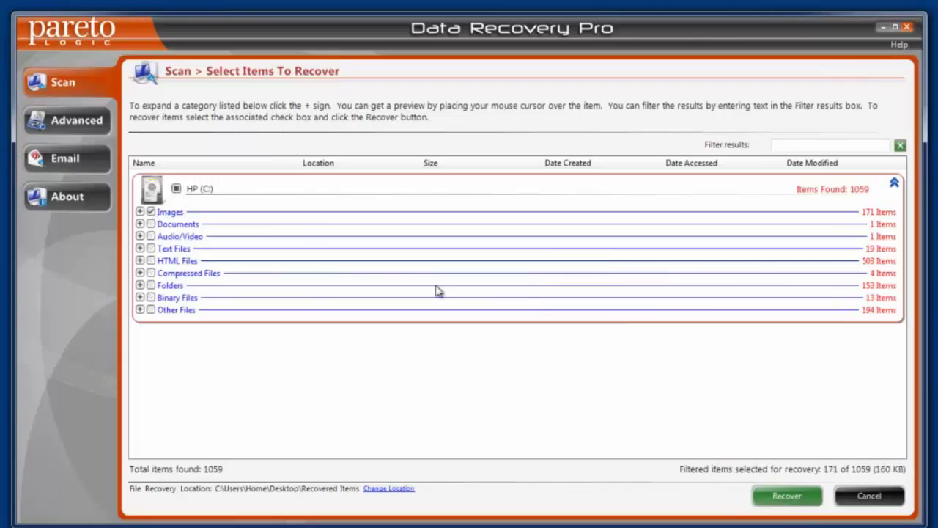
Step: Recover the selected images and let the restore progress run
click(787, 498)
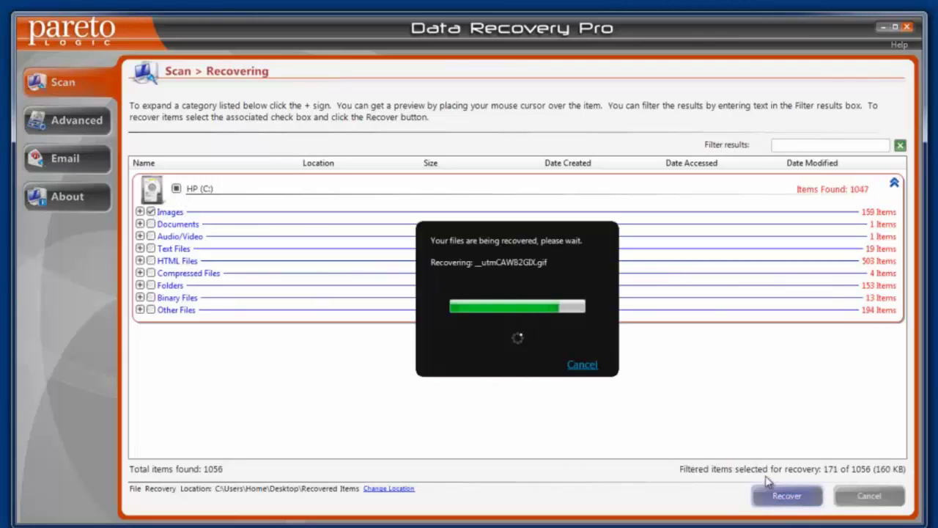